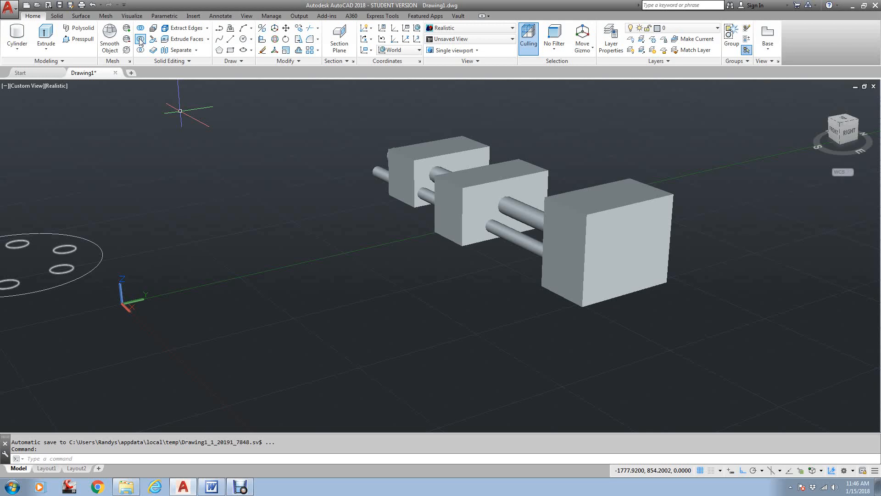
Step: Subtract the thicker long cylinder from all three boxes
click(140, 39)
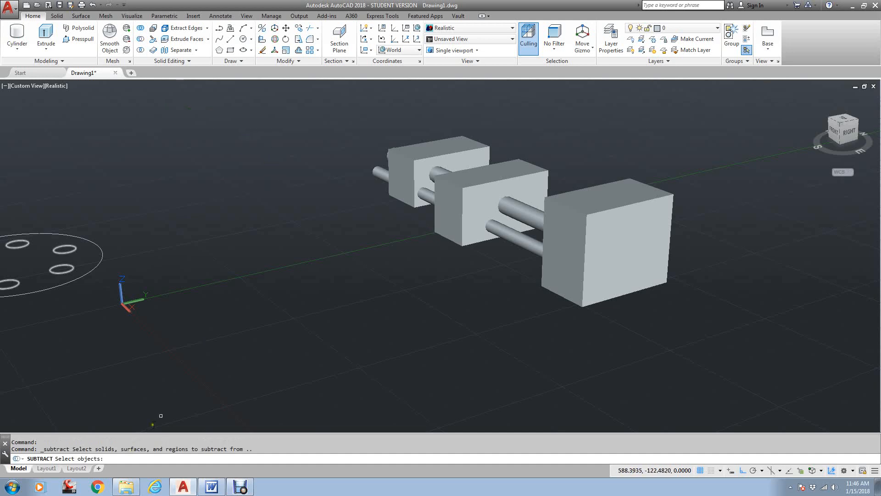
click(484, 148)
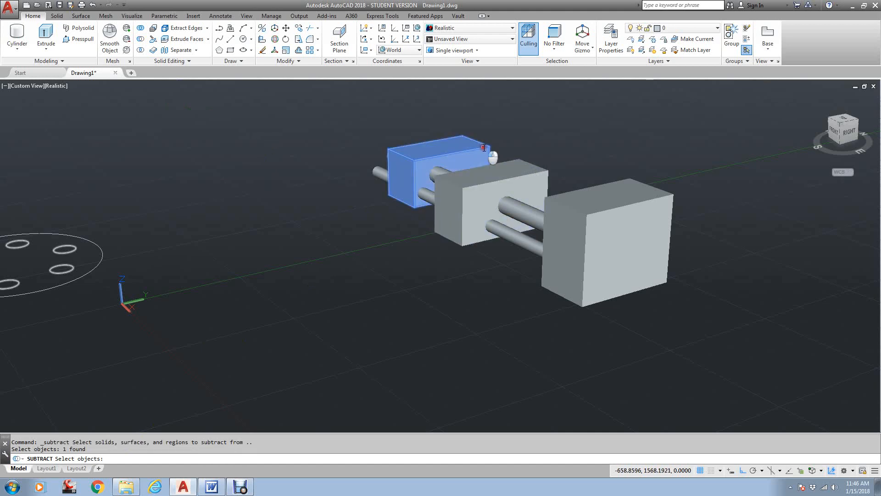
click(524, 177)
click(596, 203)
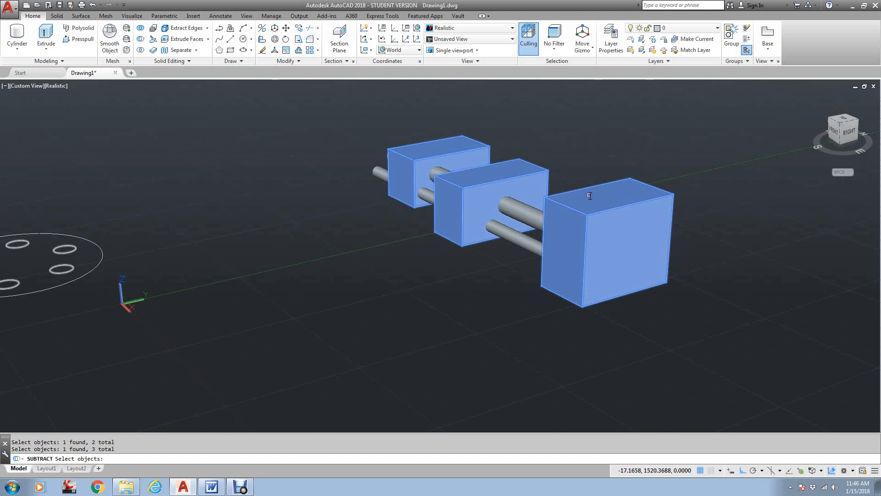
key(Return)
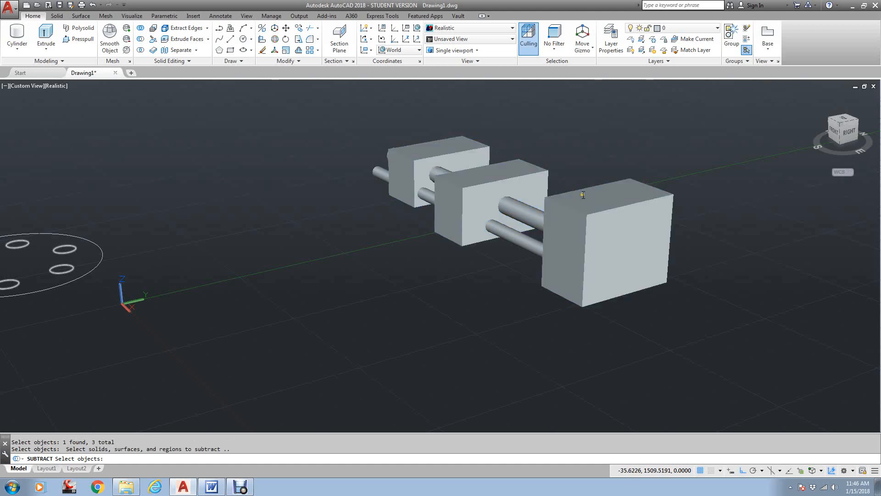
click(522, 211)
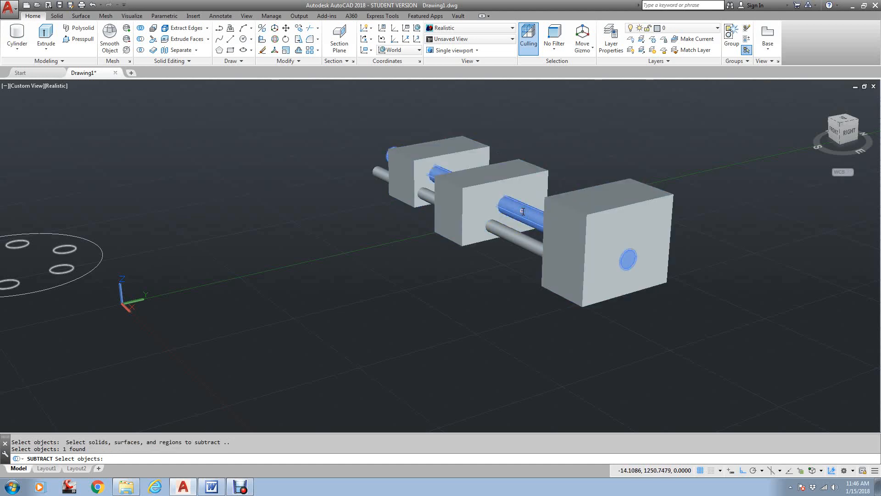
key(Return)
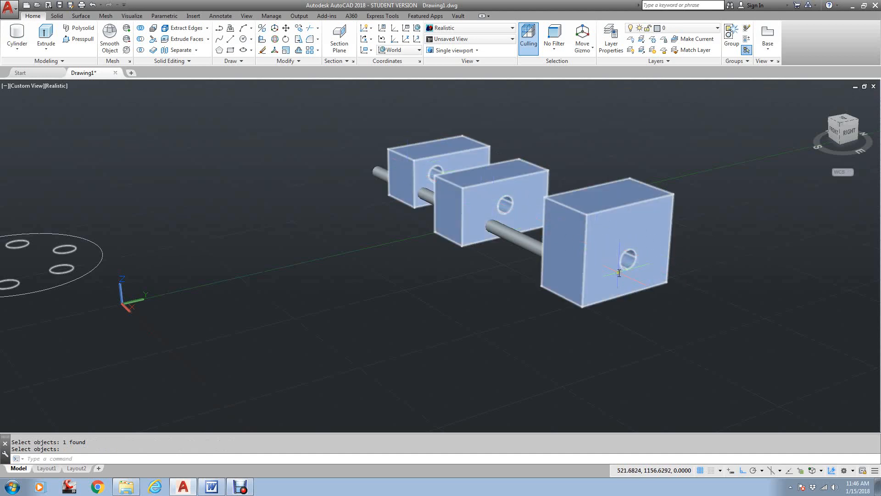
Step: Undo the last subtraction
text(u)
key(Return)
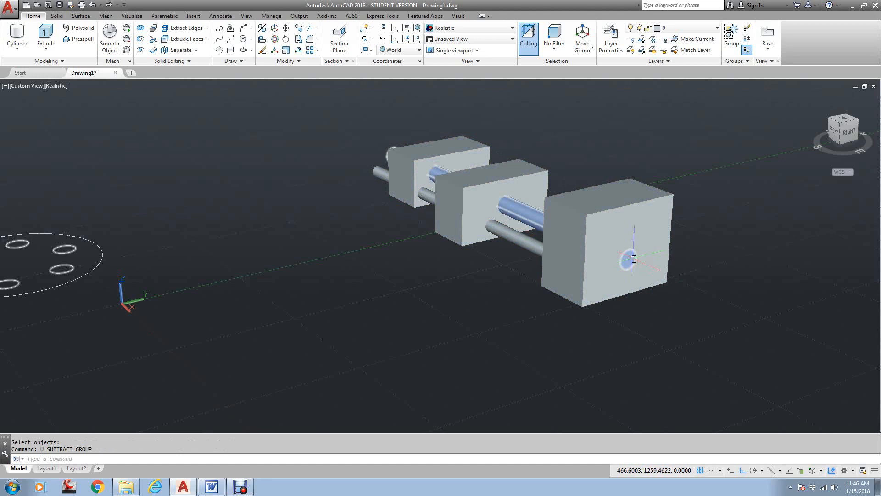
Step: Lengthen the thicker cylinder along its axis so its near end sticks out of the nearest box's front face
click(629, 262)
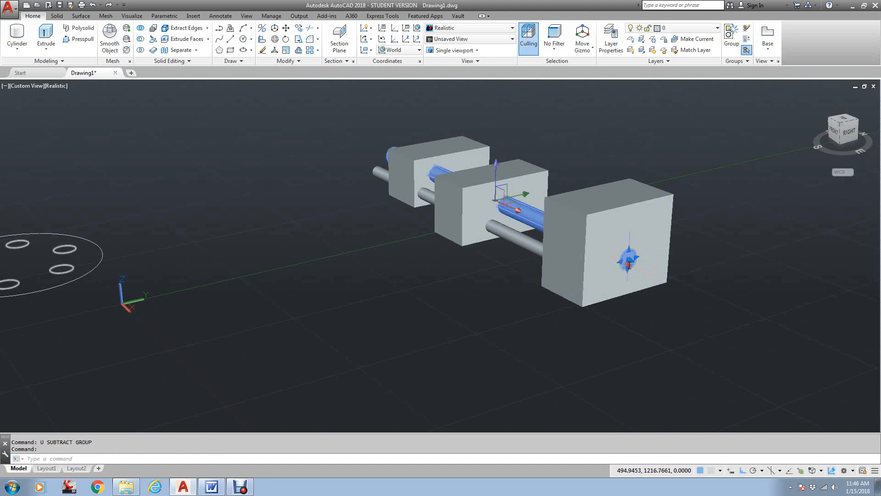
click(635, 267)
scroll(637, 263, up, 2)
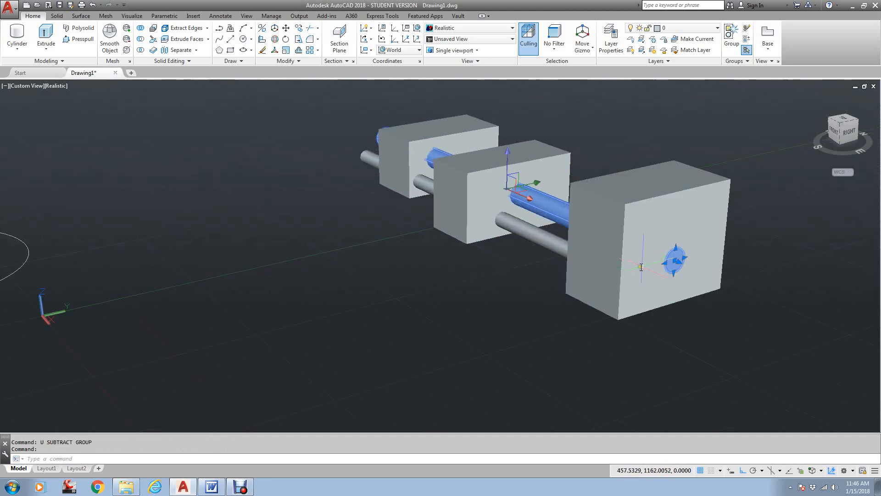
click(679, 263)
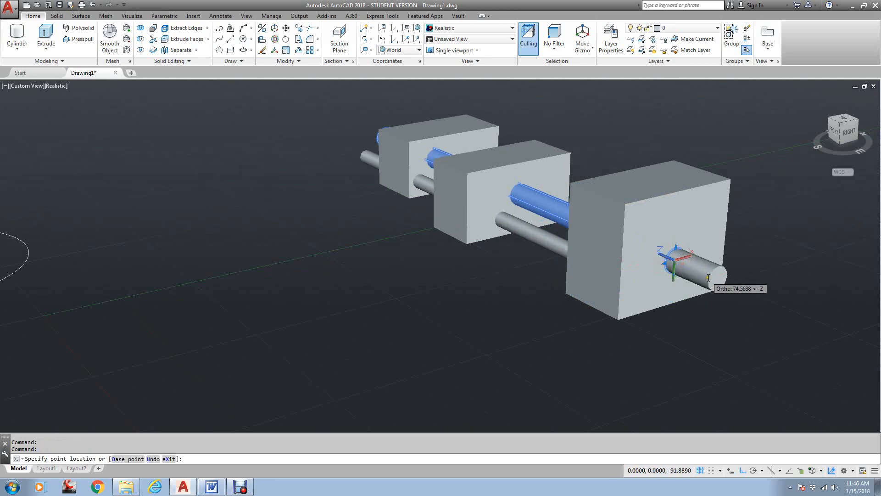
key(Escape)
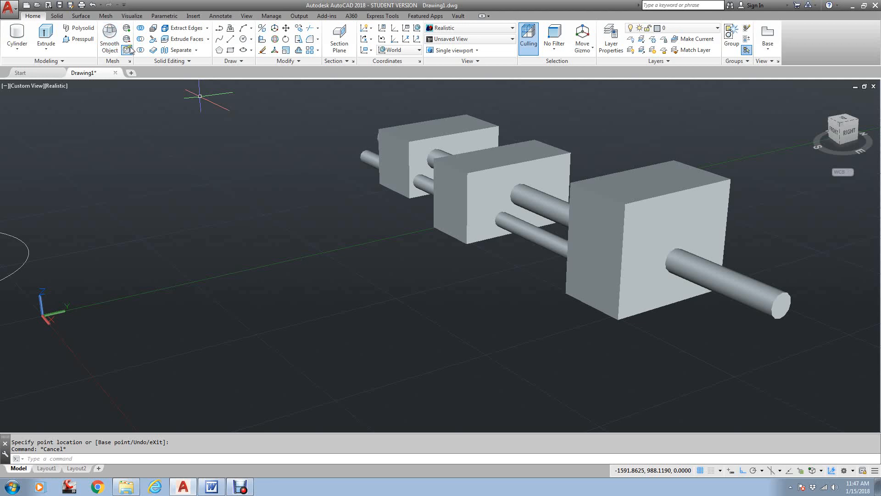
Step: Subtract the thinner long cylinder from the farthest box only
click(141, 40)
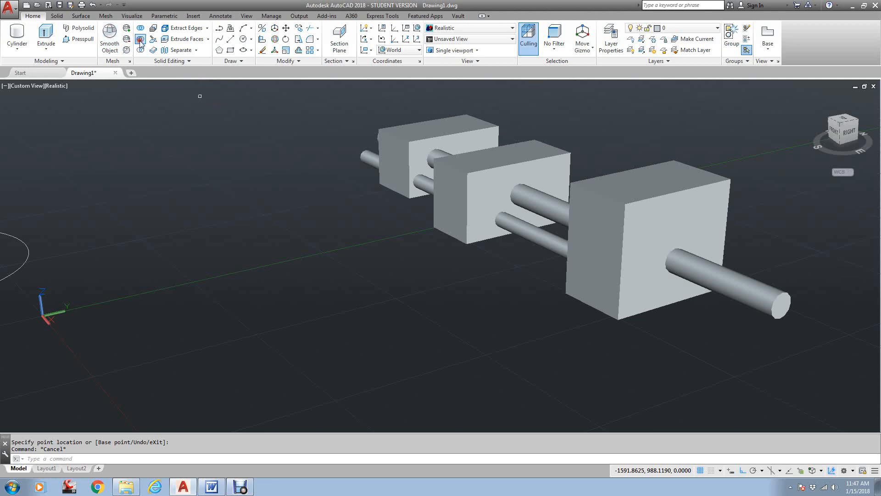
click(414, 142)
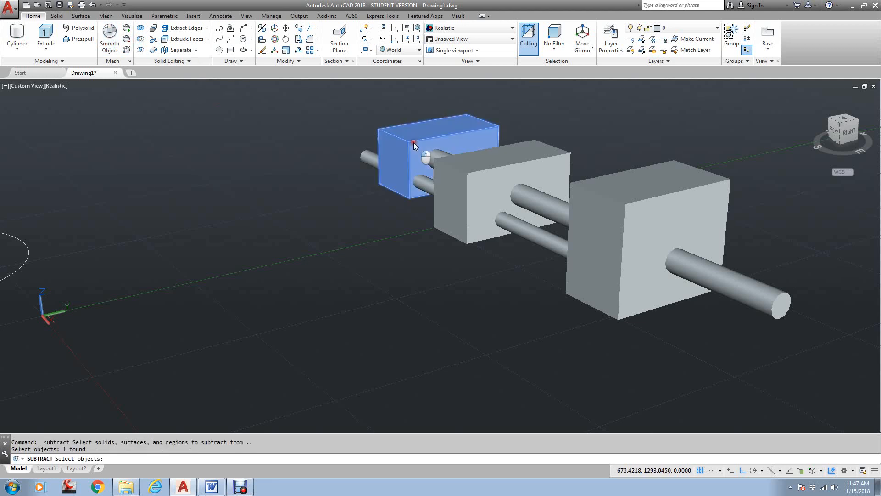
key(Return)
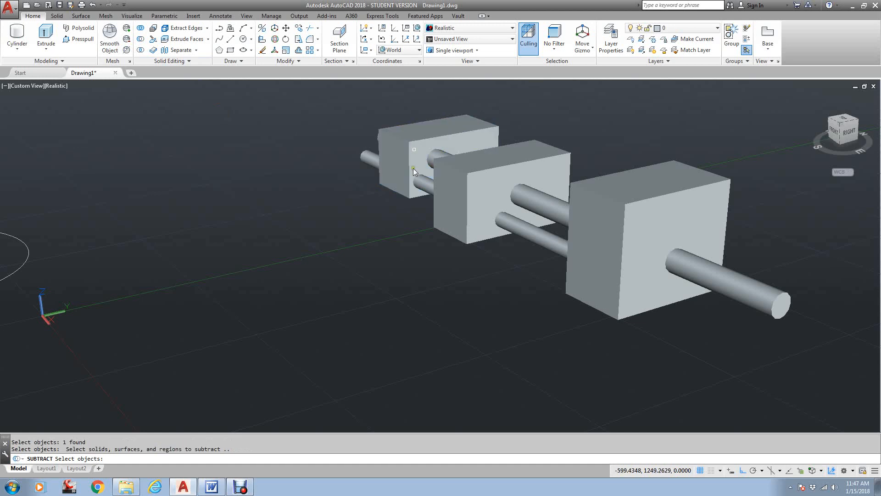
click(426, 186)
key(Return)
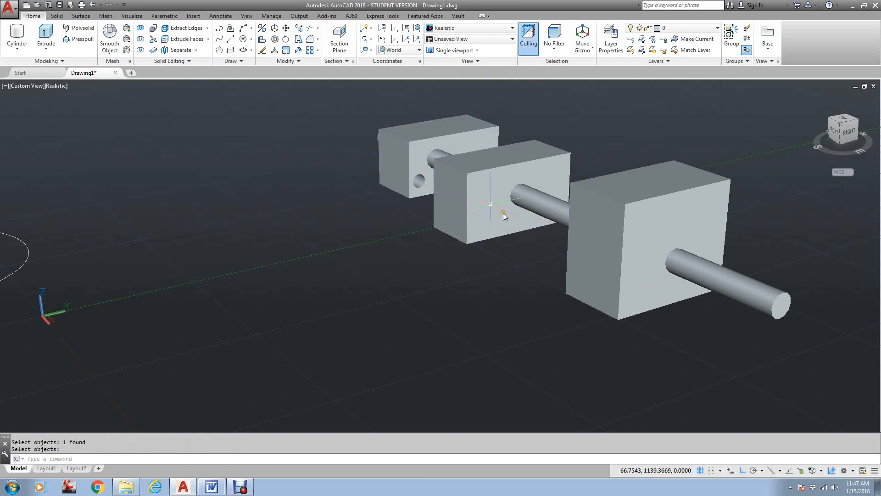
Step: Examine the polar array of small circles inside the large circle
click(651, 281)
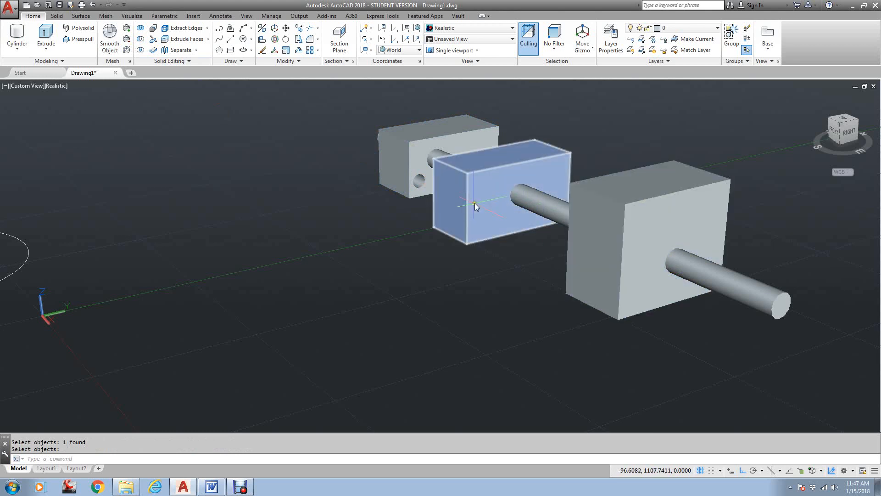
scroll(260, 194, down, 1)
middle_drag(260, 194, 434, 216)
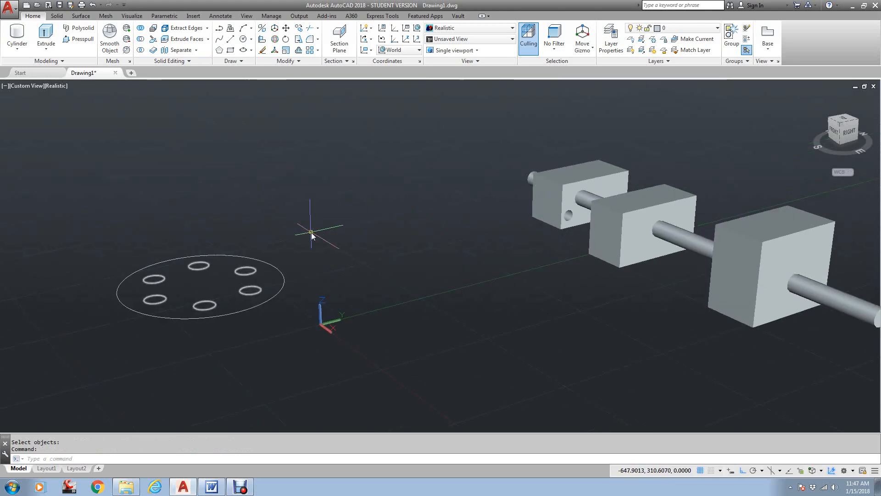
middle_drag(314, 228, 358, 194)
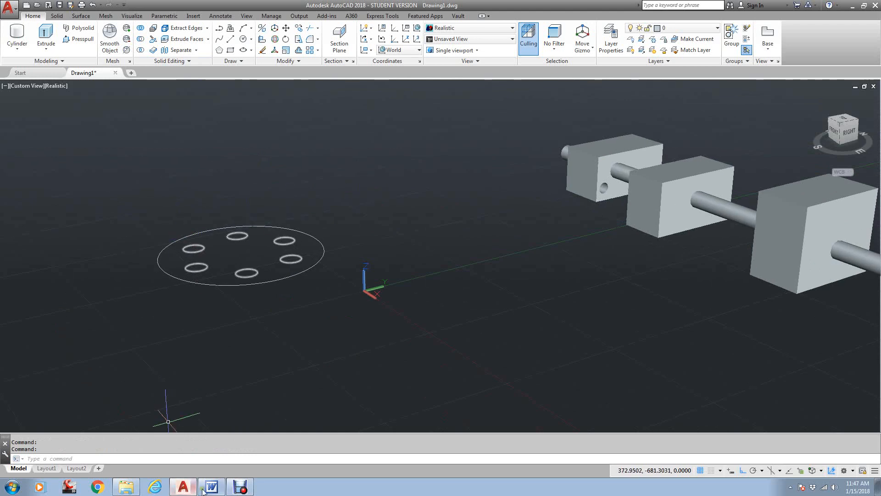
click(237, 489)
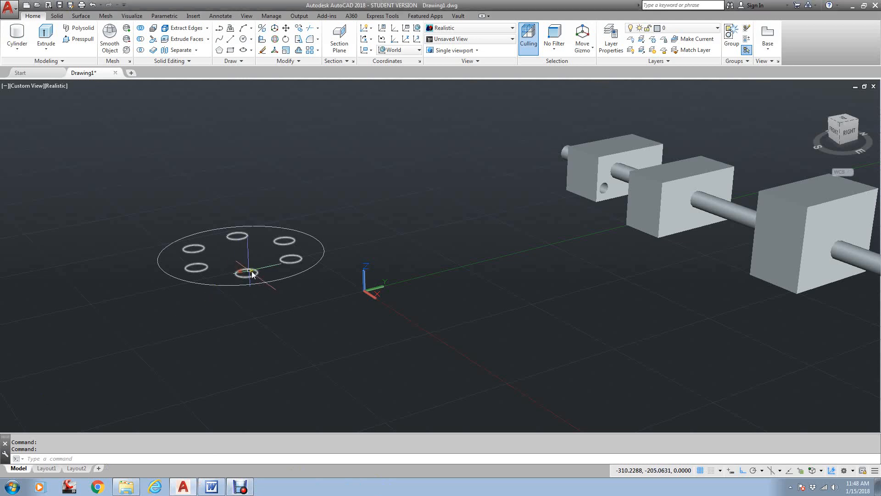
key(Escape)
click(286, 245)
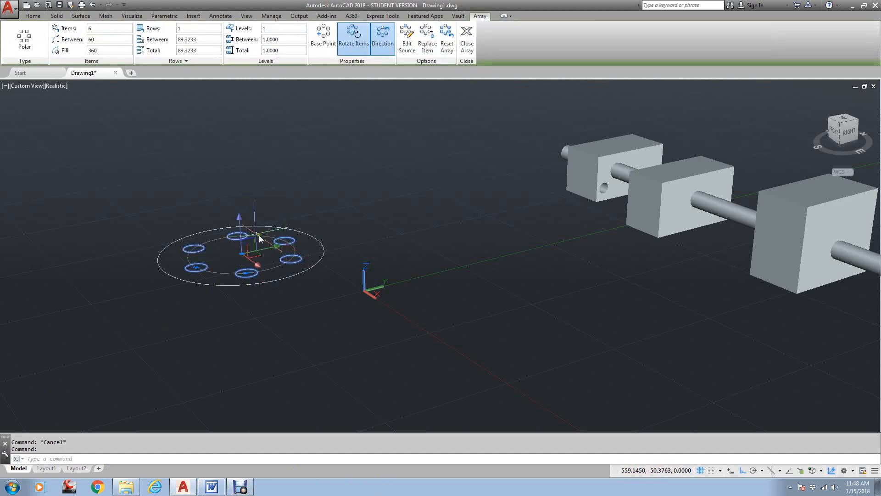
key(Escape)
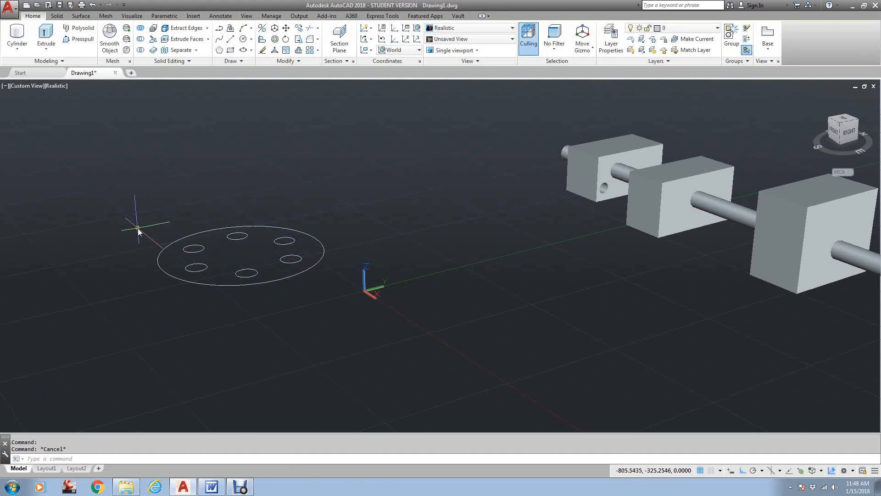
click(46, 36)
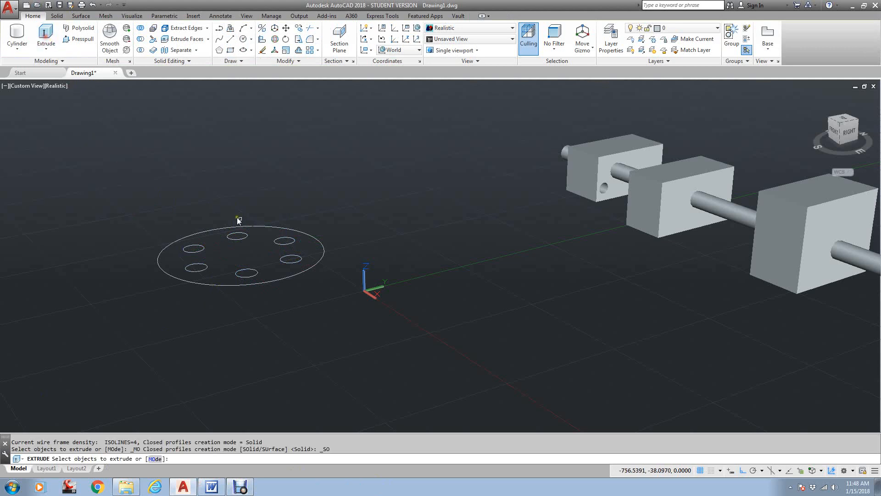
click(247, 234)
shift+click(246, 234)
key(Escape)
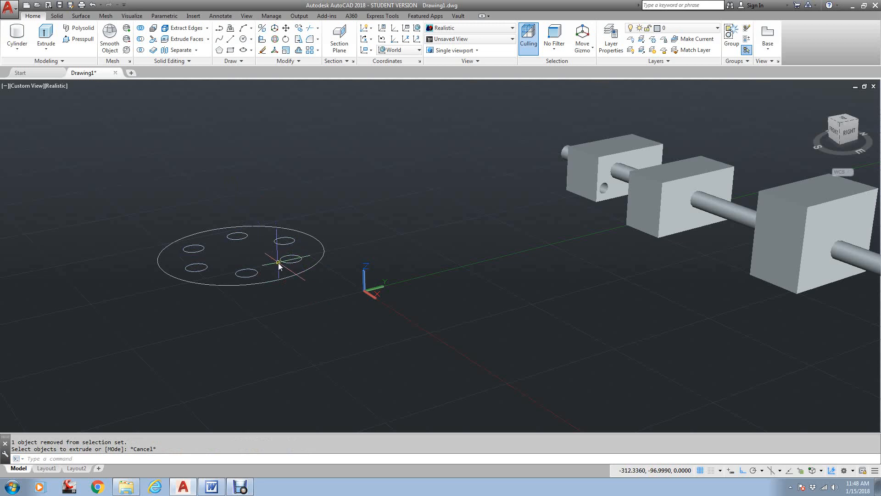
Step: Explode the polar array of small circles into separate circles
text(x)
key(Return)
click(287, 243)
key(Escape)
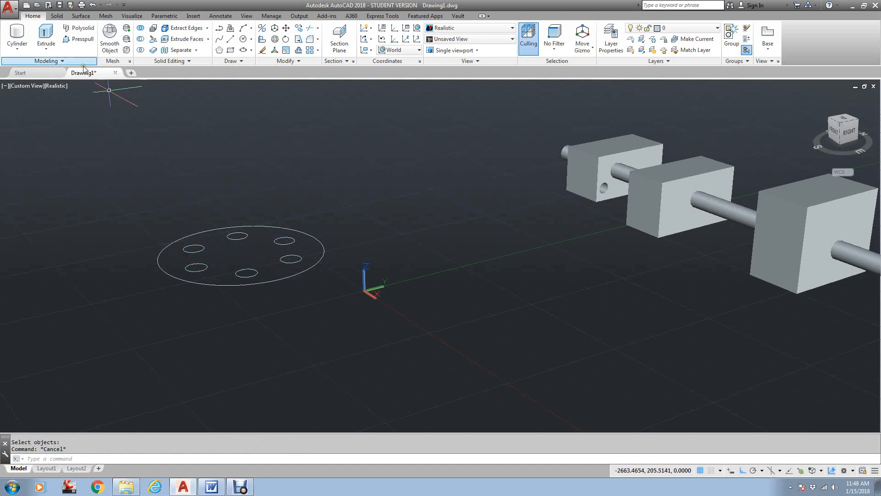
Step: Extrude the large circle and its six small circles upward together into solids of the same height
click(46, 47)
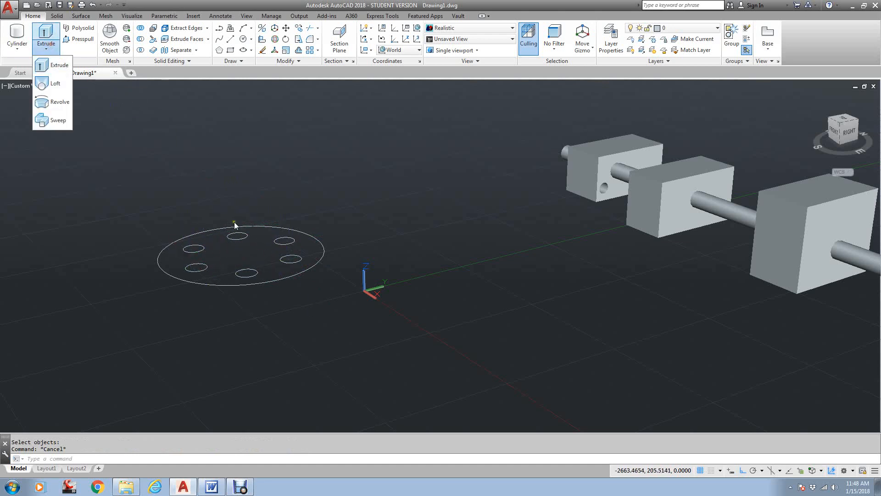
click(54, 65)
click(328, 306)
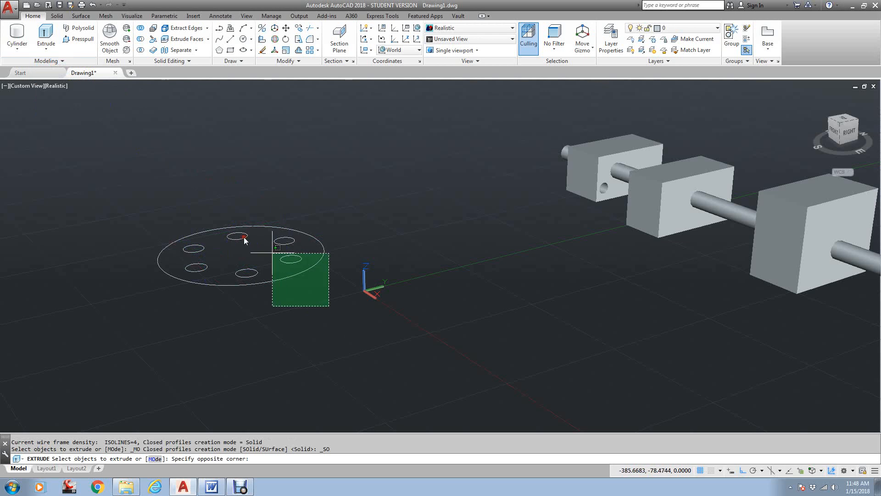
click(148, 197)
key(Return)
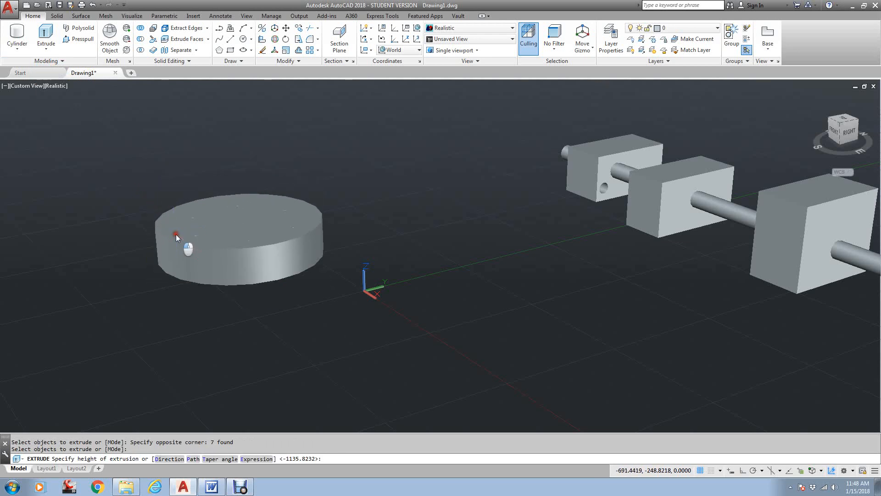
click(176, 234)
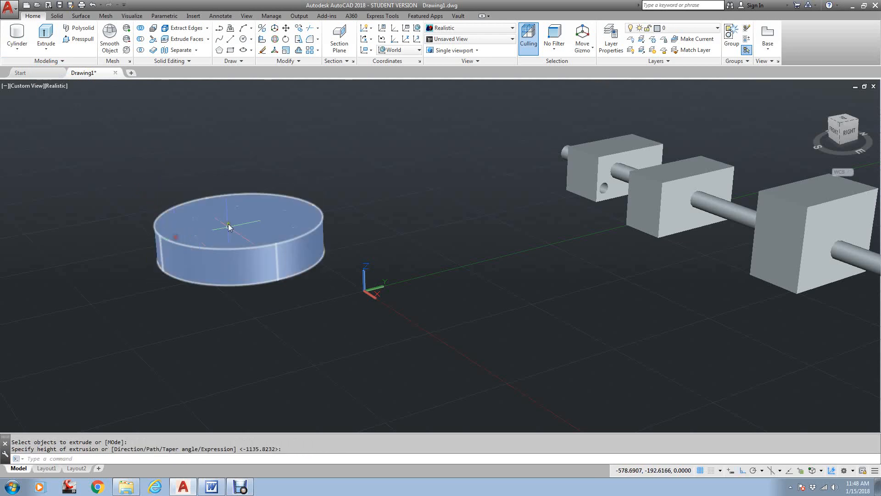
Step: Subtract the six small cylinders from the large disc to cut a ring of holes
click(140, 41)
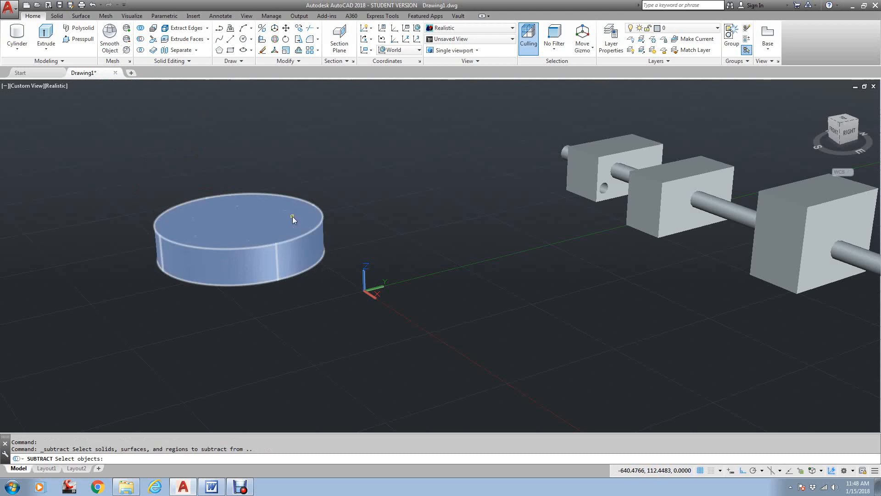
click(285, 242)
key(Return)
click(166, 303)
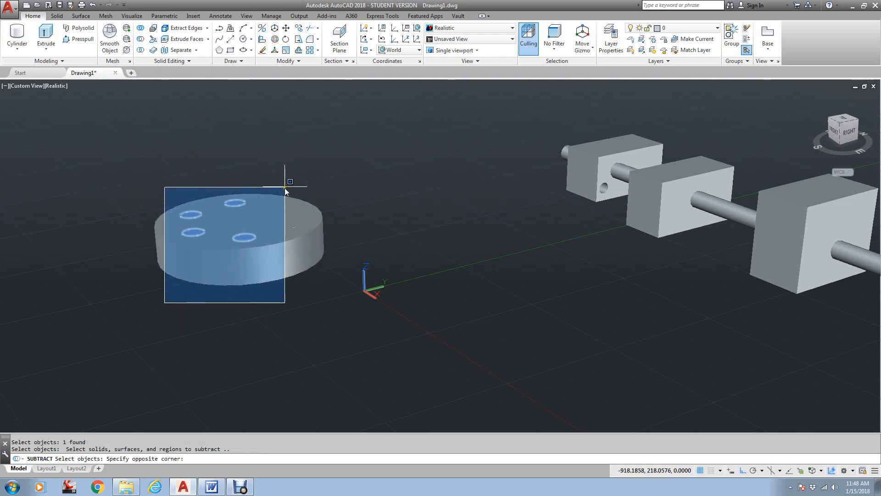
click(302, 184)
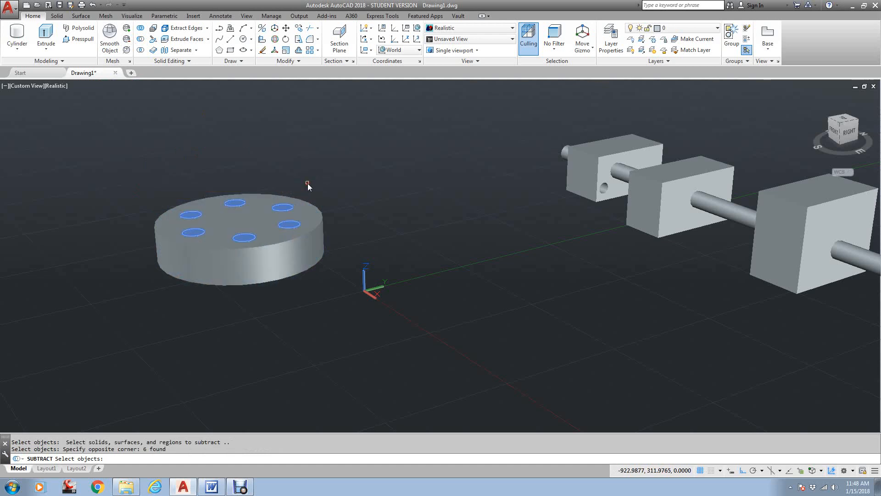
key(Return)
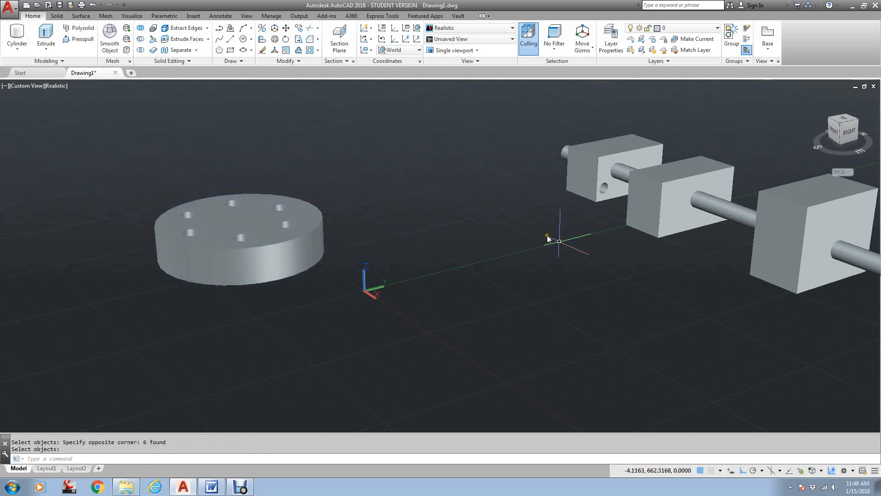
Step: View the model from the top and from the top-left-front corner, closing in on the three boxes and their cylinder
click(847, 124)
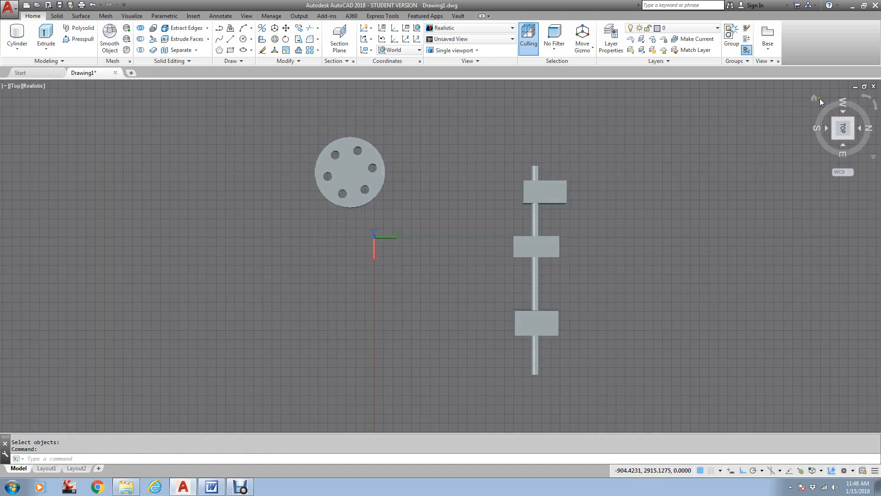
click(832, 118)
scroll(363, 224, up, 5)
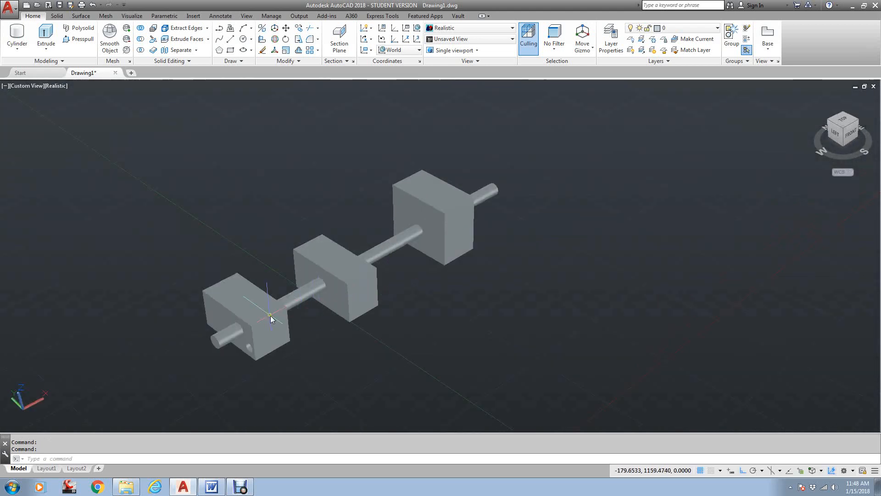
scroll(199, 377, up, 1)
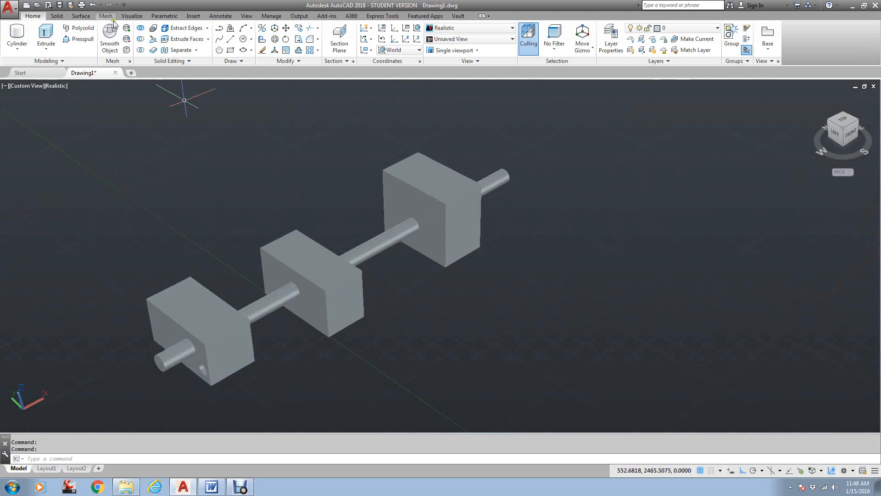
Step: Subtract the long cylinder from all three boxes to cut a round through-hole in each
click(141, 39)
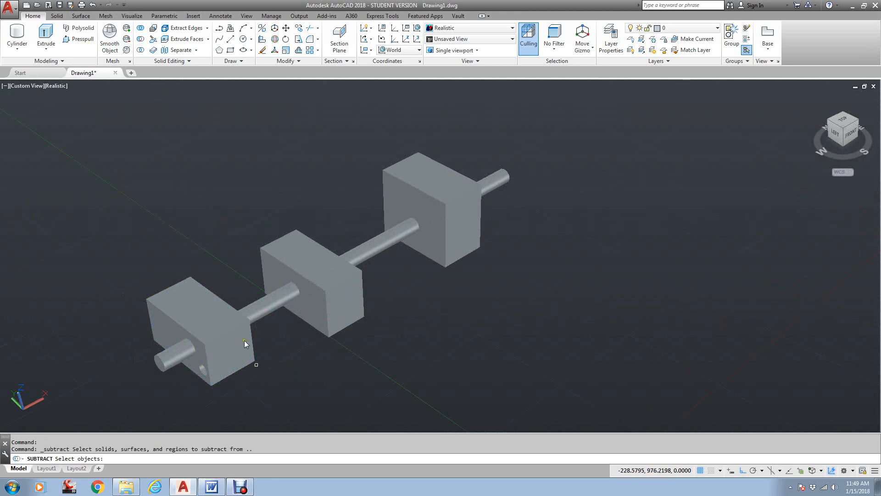
click(216, 294)
click(284, 262)
click(406, 186)
key(Return)
click(391, 228)
key(Return)
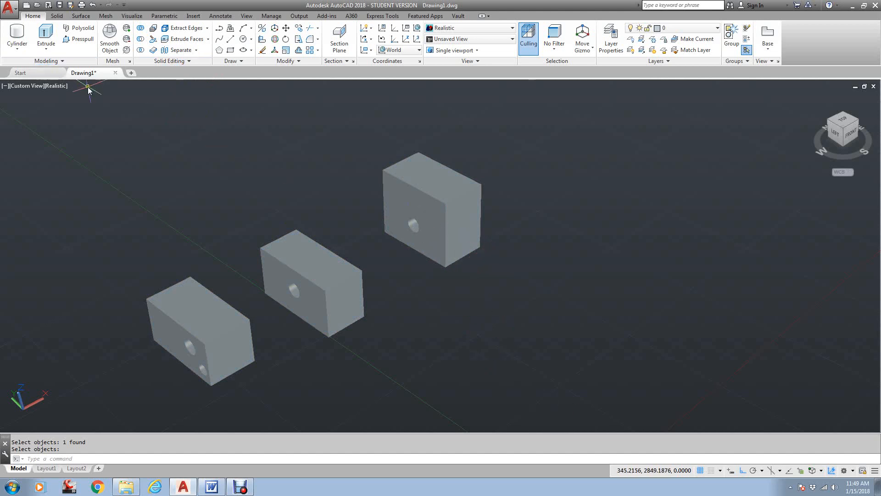
Step: Undo the recent operations back past the disc's extrusion and the earlier subtraction, restoring the small cylinder through the boxes
key(ctrl+z)
key(ctrl+z)
key(ctrl+z)
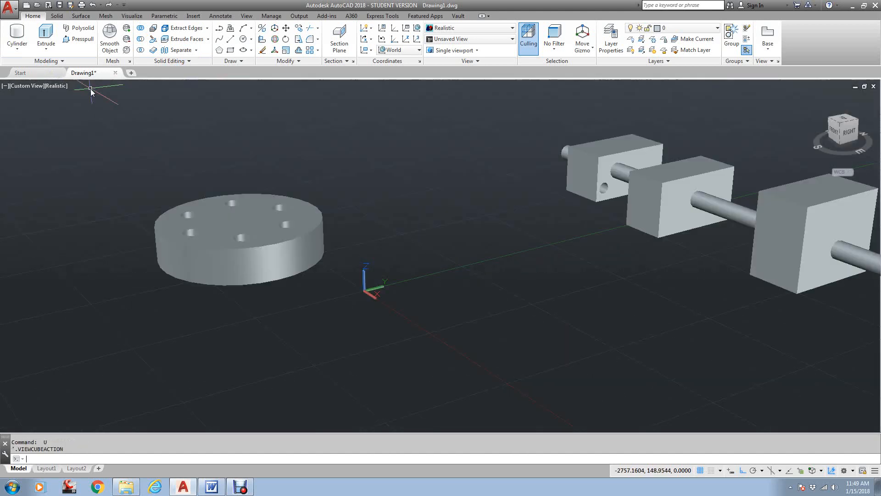
key(ctrl+z)
key(ctrl+z)
key(ctrl+z)
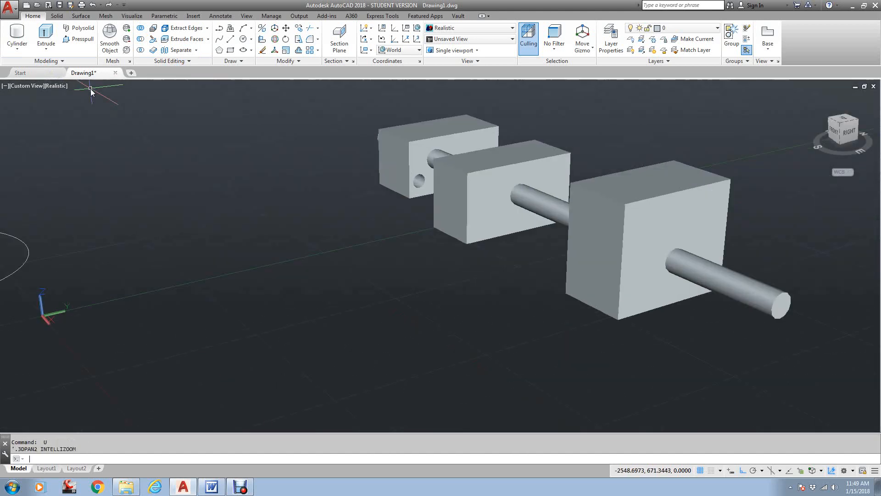
Step: Stretch the end of the small cylinder outward so it projects beyond the face of the largest box
click(649, 290)
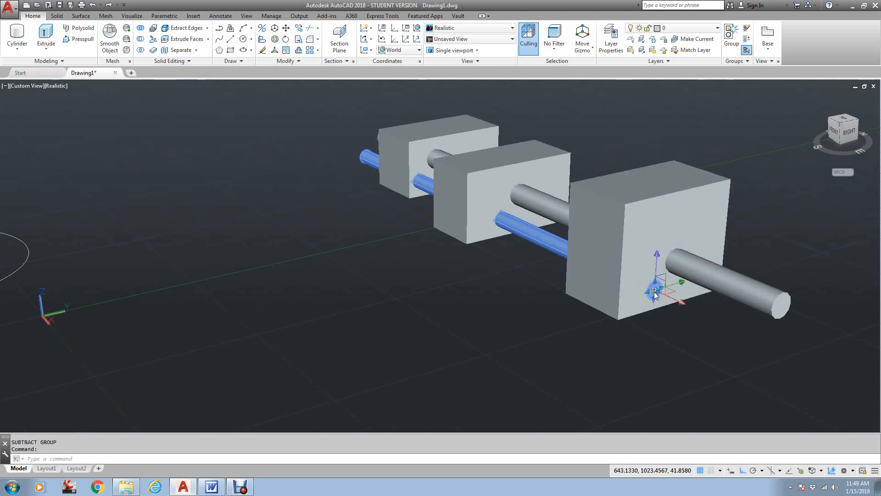
click(655, 293)
click(632, 305)
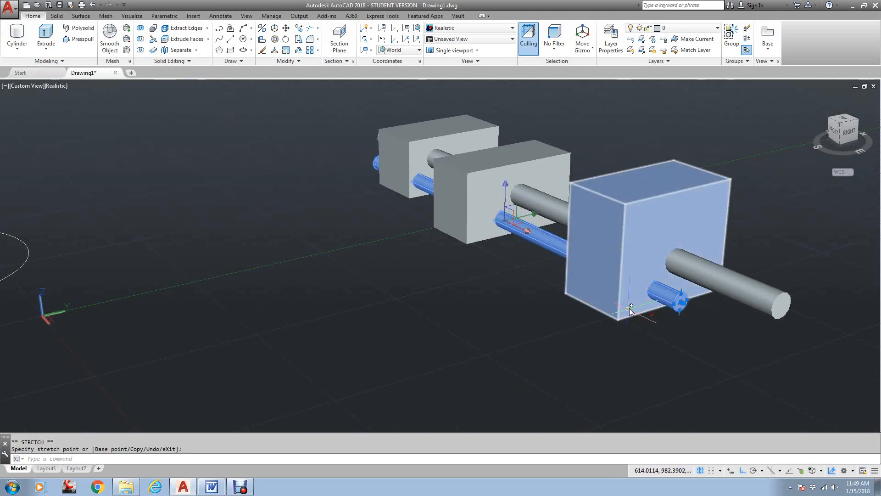
key(Escape)
Step: Copy the small cylinder straight up so a second one runs through the boxes above the original
text(cp)
key(Return)
click(664, 295)
key(Return)
click(680, 301)
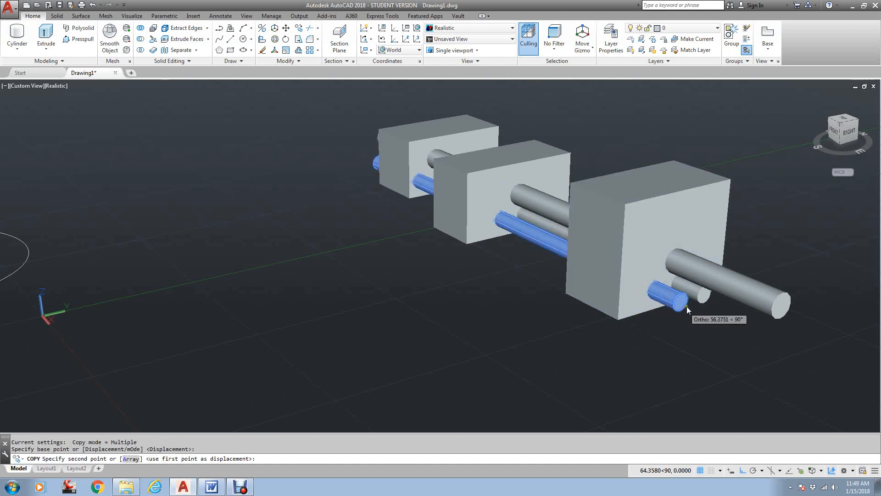
click(638, 274)
key(Return)
key(Escape)
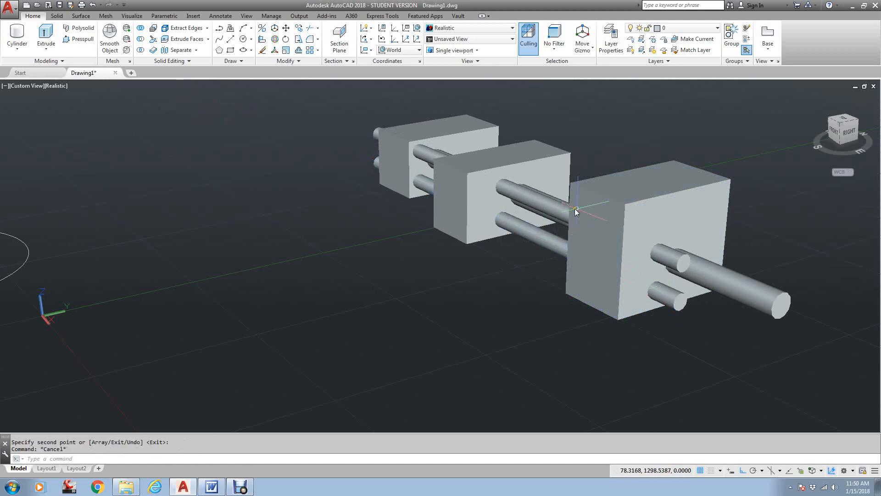
Step: Subtract the two small cylinders and the large cylinder from all three boxes in one operation
click(140, 38)
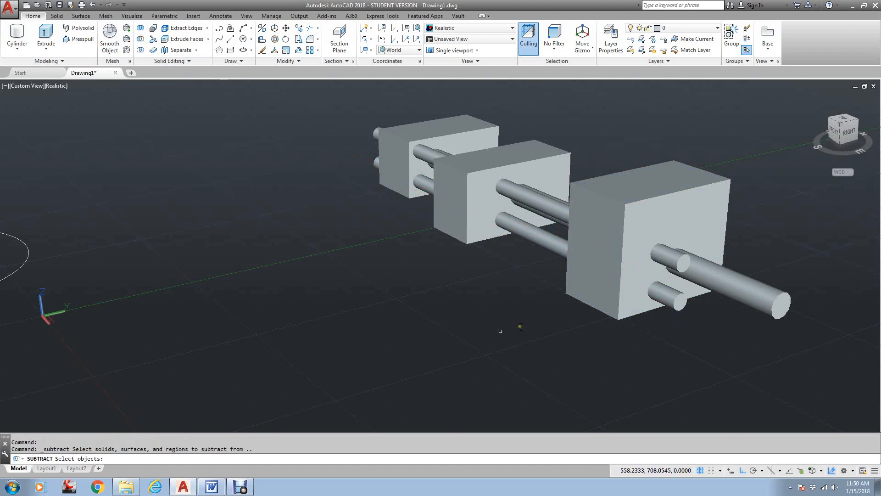
click(617, 305)
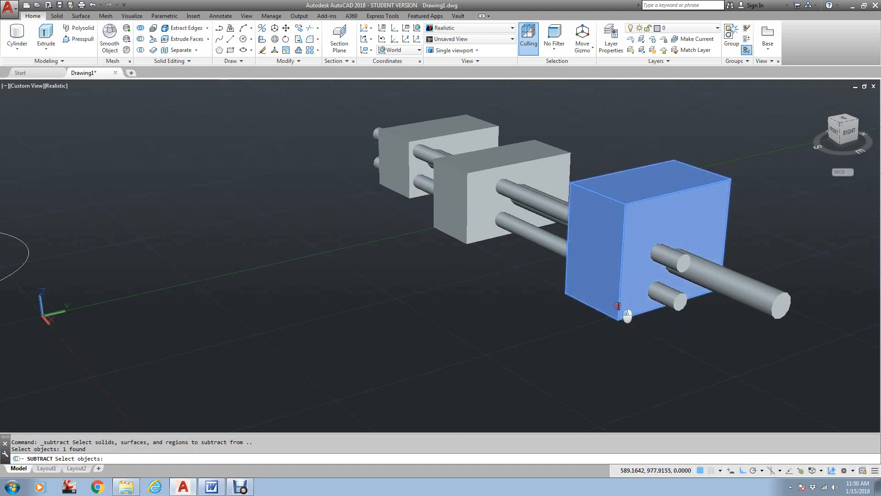
click(472, 232)
click(406, 198)
key(Return)
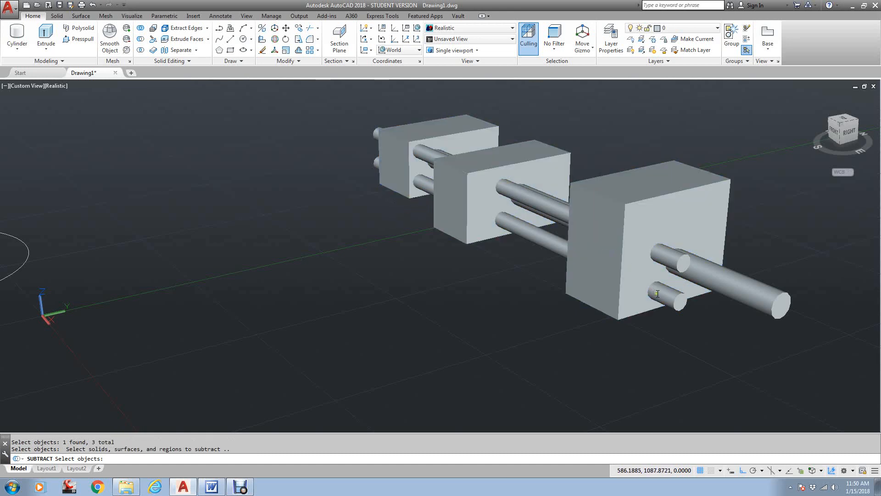
click(678, 298)
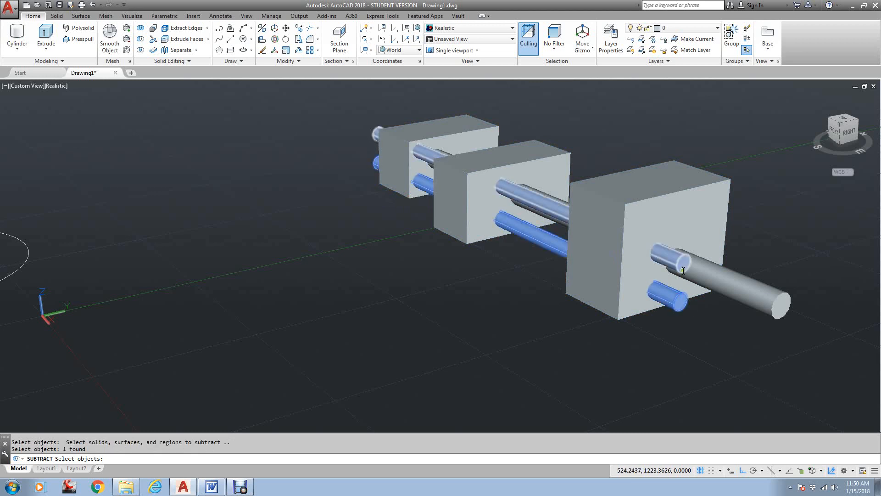
click(683, 270)
click(712, 281)
key(Return)
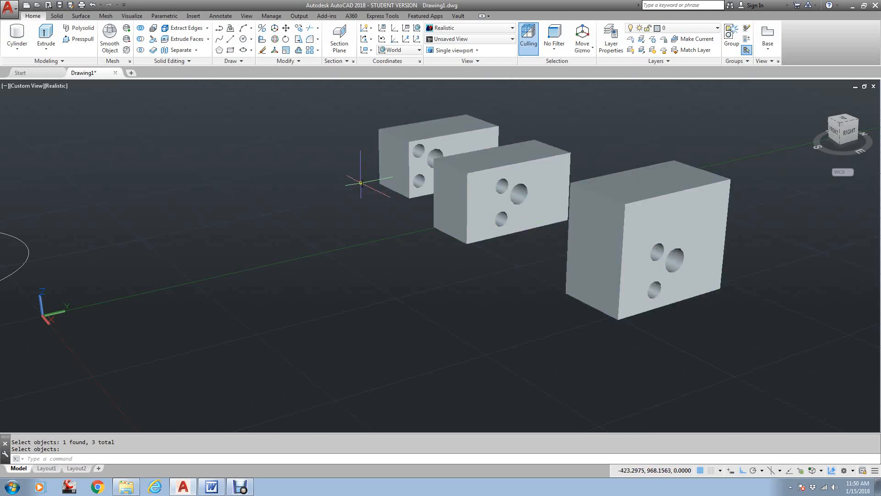
Step: Draw a tall, narrow box on the ground plane beside the largest box, making it taller than that box
click(17, 46)
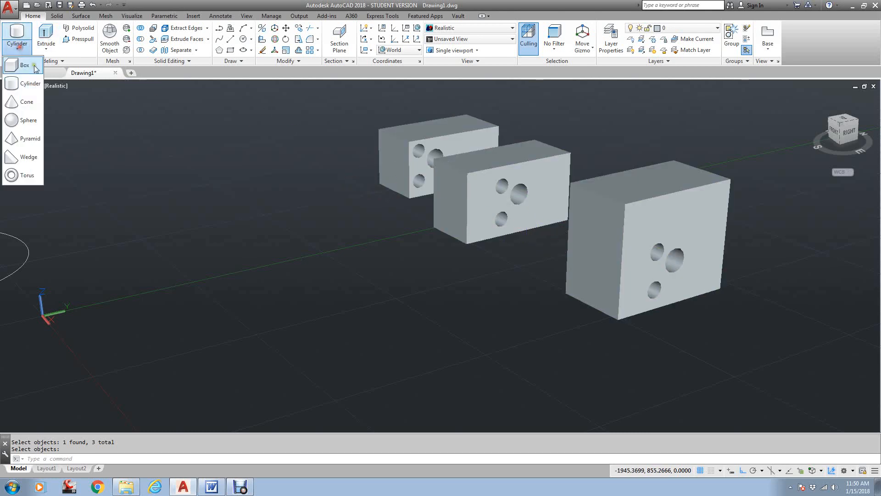
click(25, 65)
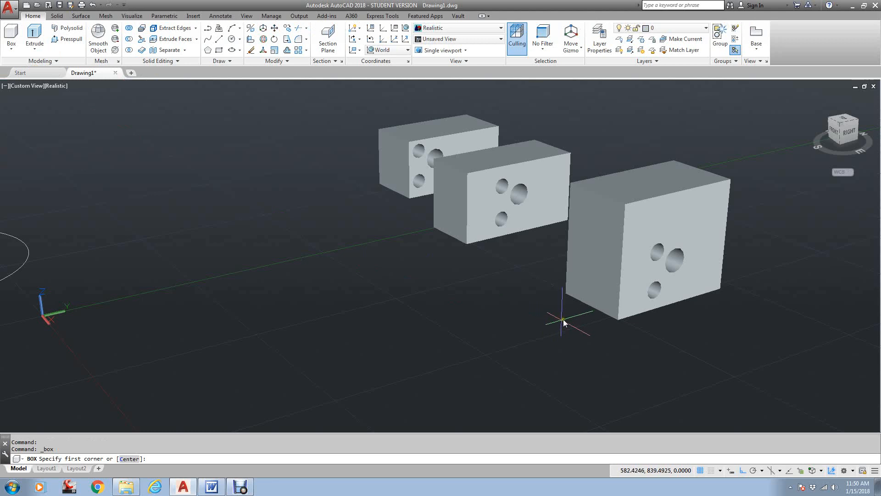
click(498, 358)
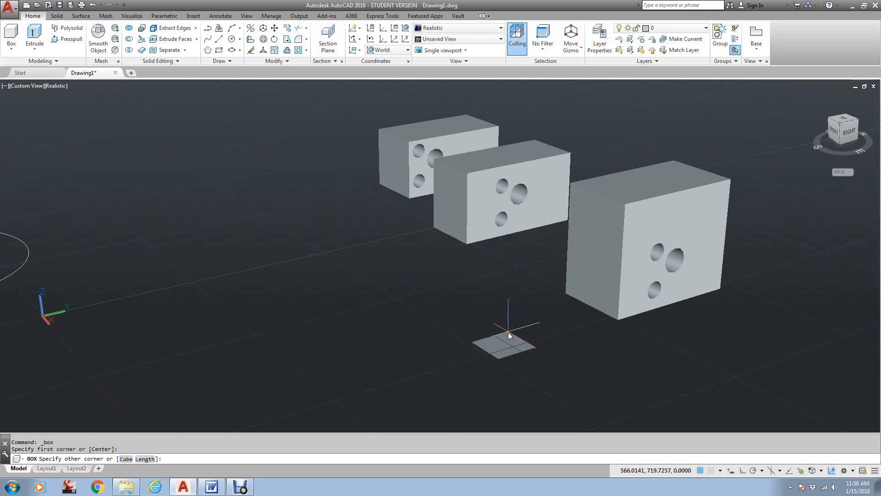
click(516, 343)
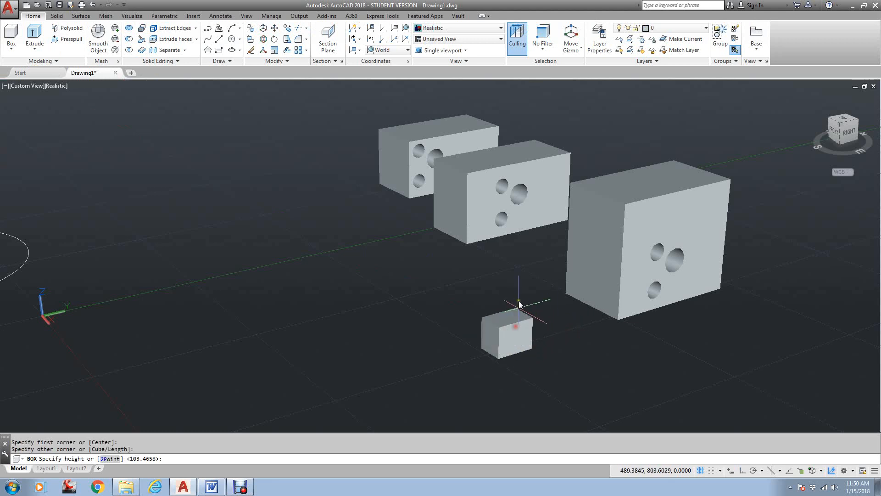
click(505, 200)
key(Escape)
key(Escape)
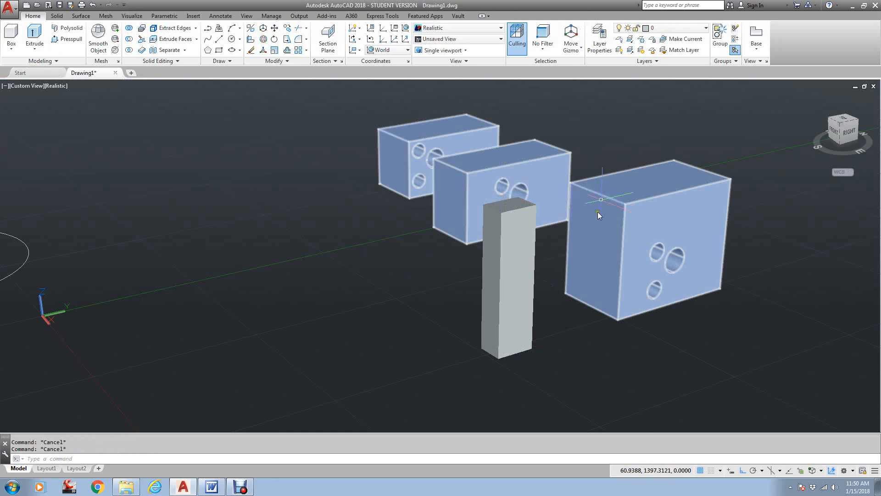
Step: Move the tall box from the midpoint of its lower short edge to the midpoint of the largest box's lower end edge
text(m)
key(Return)
click(532, 327)
key(Return)
text(mid)
key(Return)
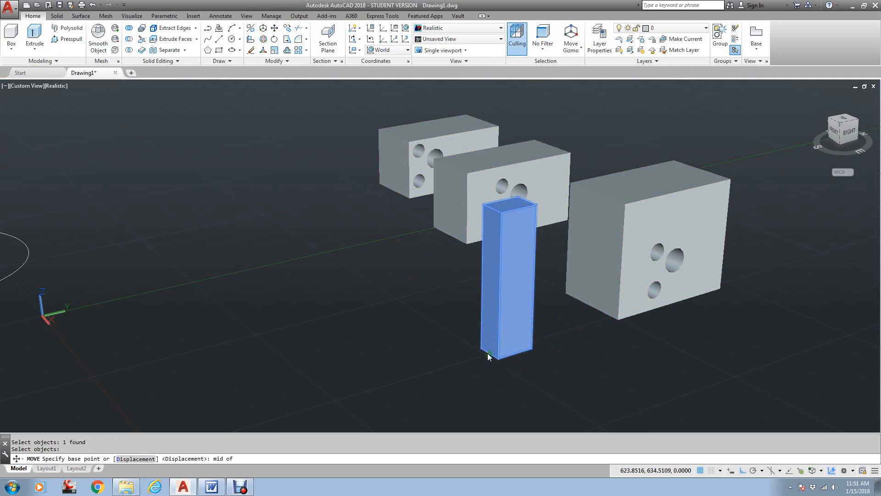
click(489, 356)
text(mid)
key(Return)
click(587, 307)
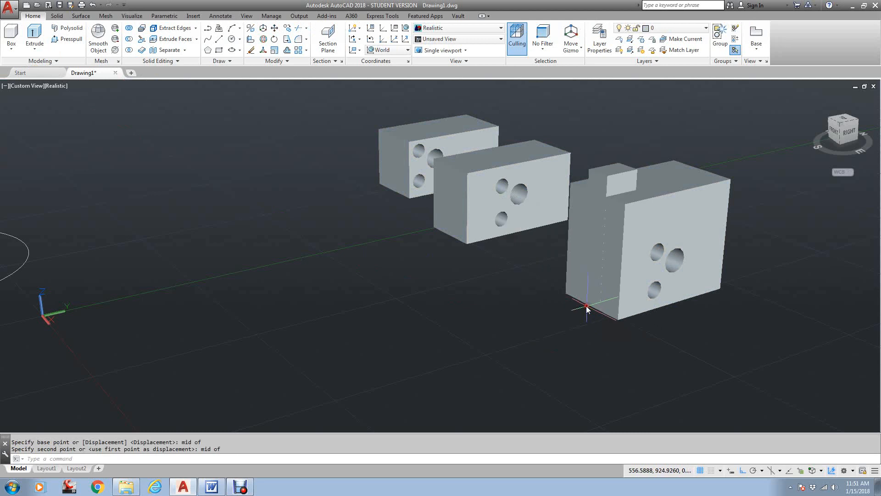
Step: Subtract the tall box from the largest box to cut a full-height vertical slot in its end
click(115, 28)
click(682, 191)
key(Return)
click(632, 172)
key(Return)
middle_drag(597, 181, 618, 275)
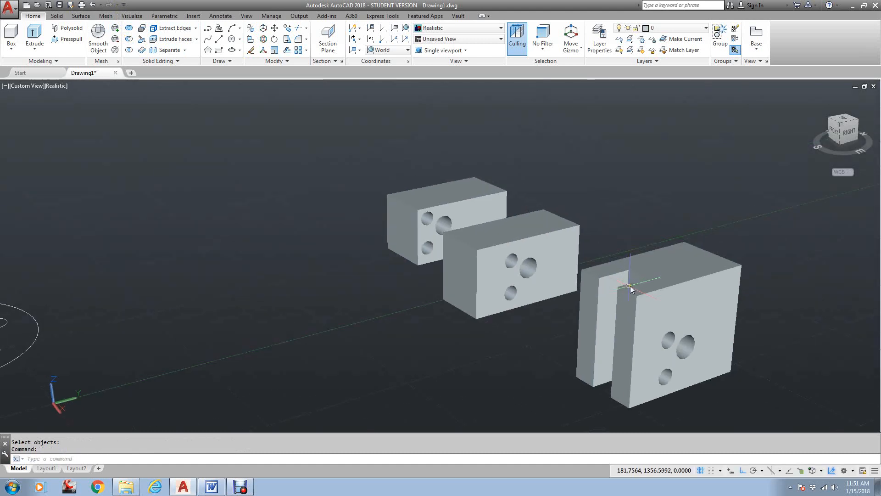